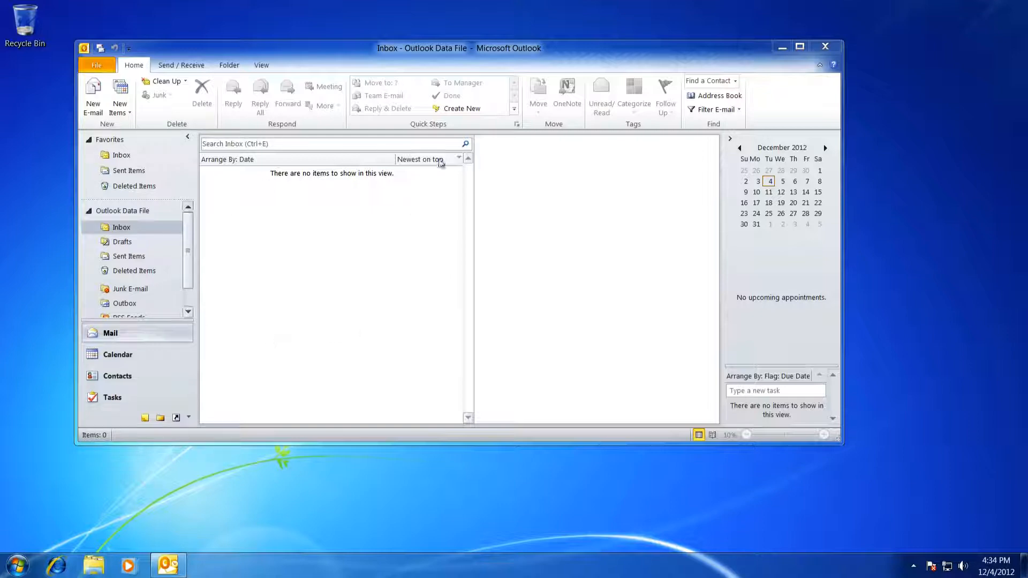
# Start adding a new e-mail account with manually configured server settings, using the Internet E-mail service
pyautogui.click(800, 48)
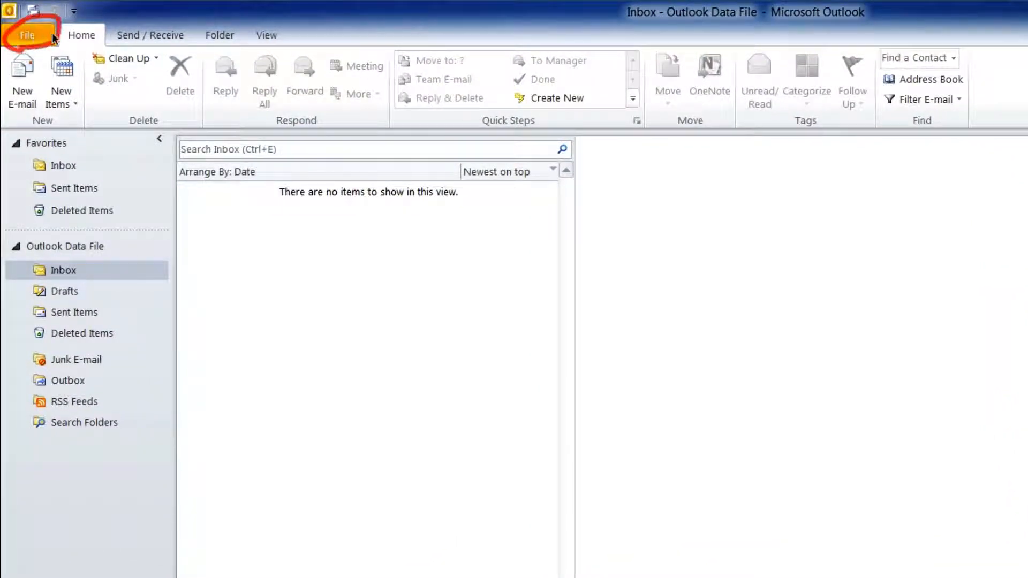
pyautogui.click(33, 40)
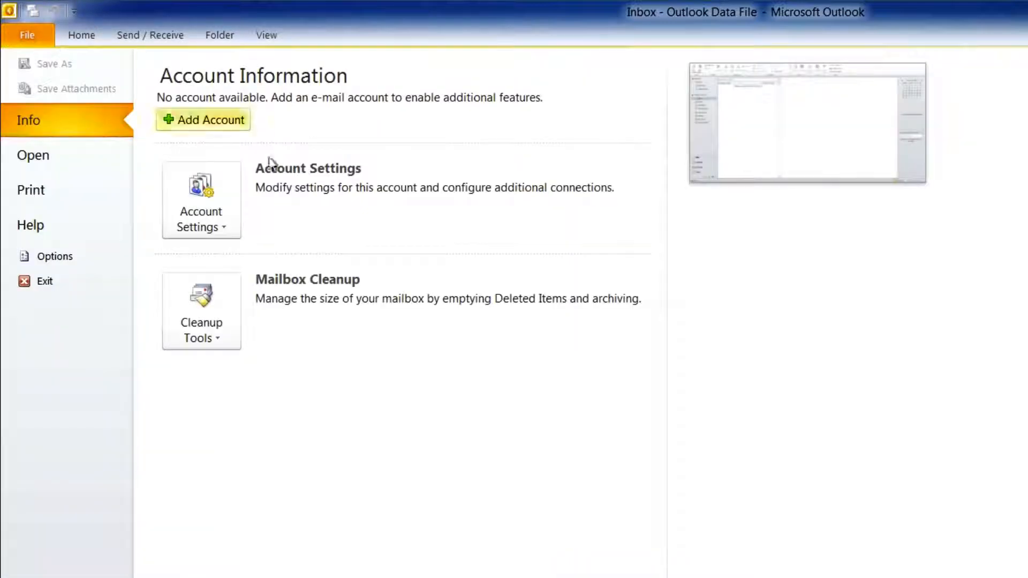
pyautogui.click(227, 122)
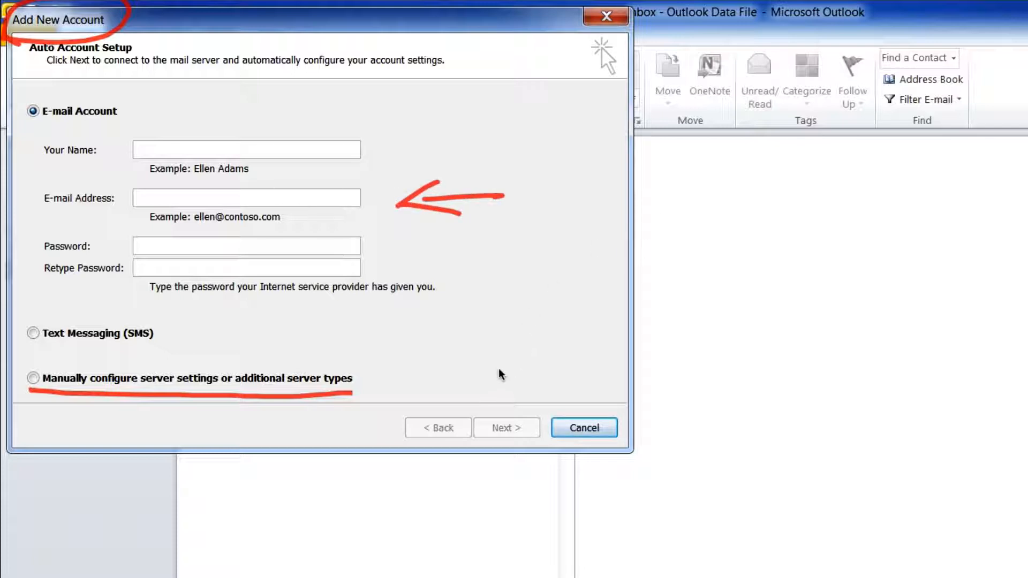
pyautogui.click(33, 379)
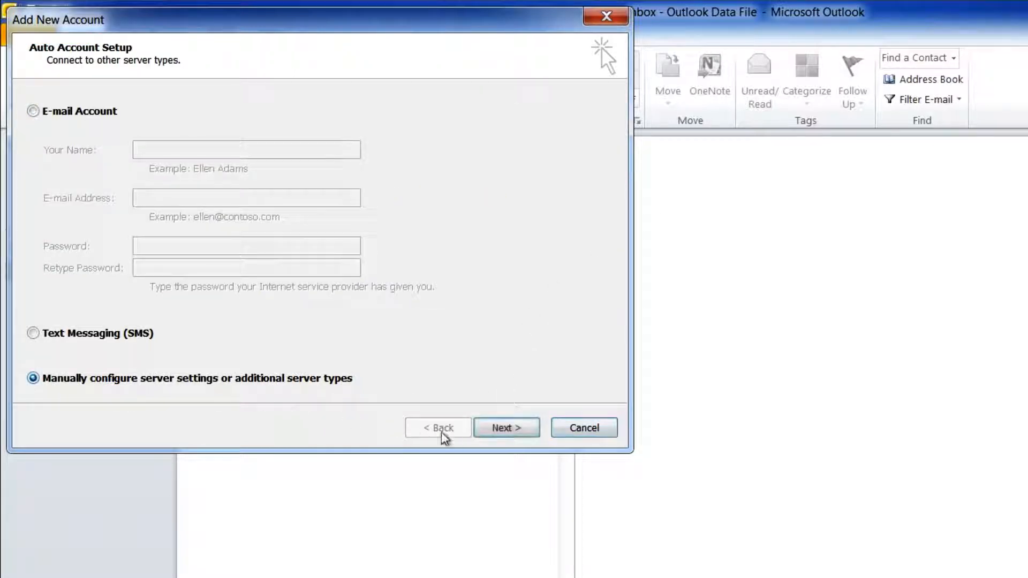
pyautogui.click(504, 427)
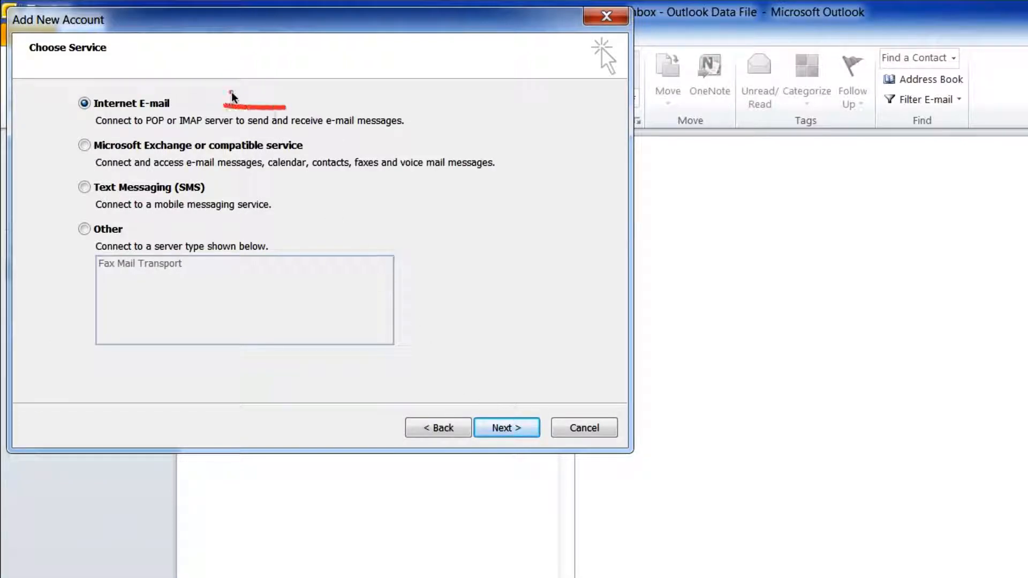
pyautogui.click(516, 428)
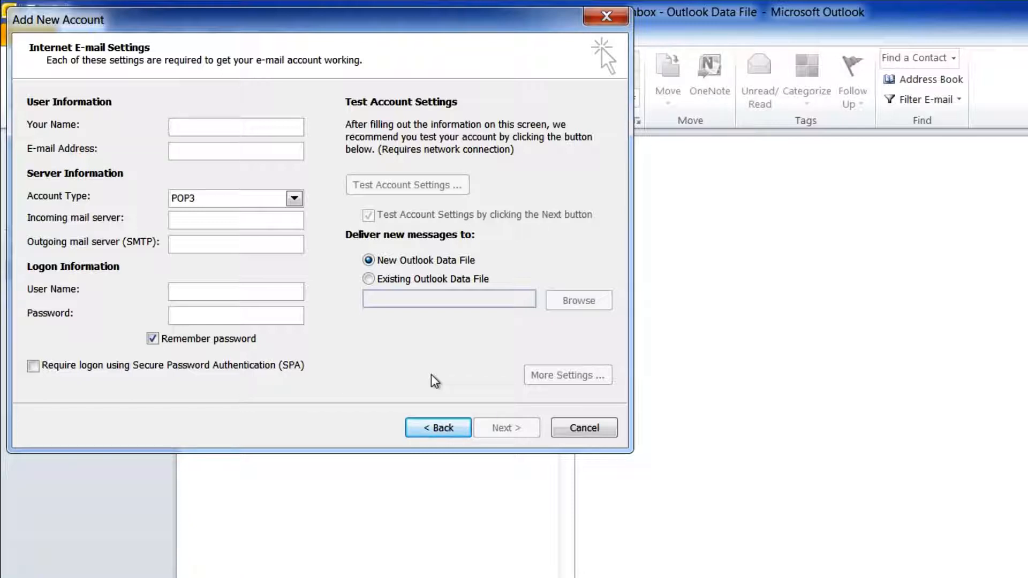
# Fill in the account owner's name and e-mail address in the user information
pyautogui.write('Ali')
pyautogui.press('Tab')
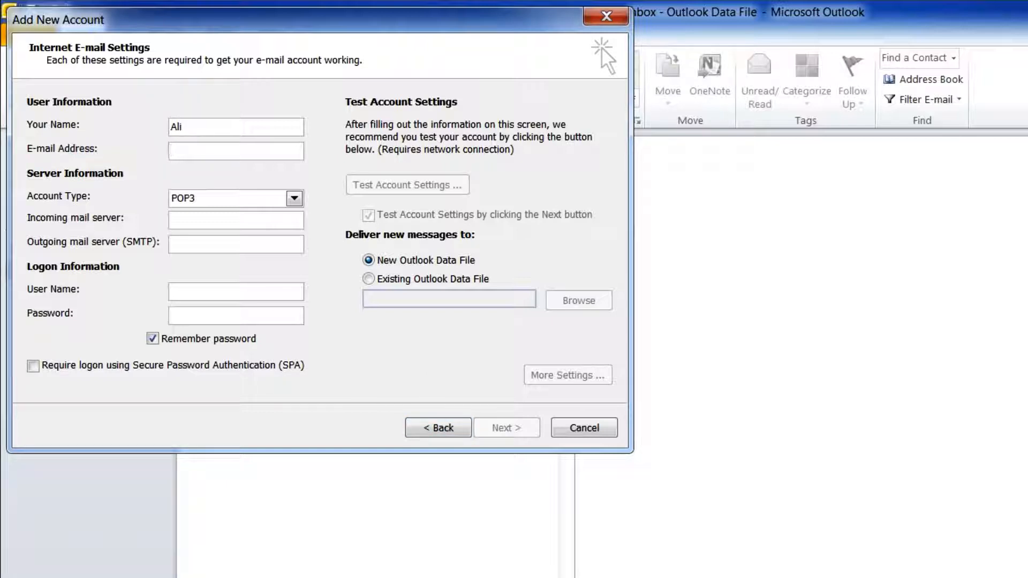
pyautogui.write('ali@example.com')
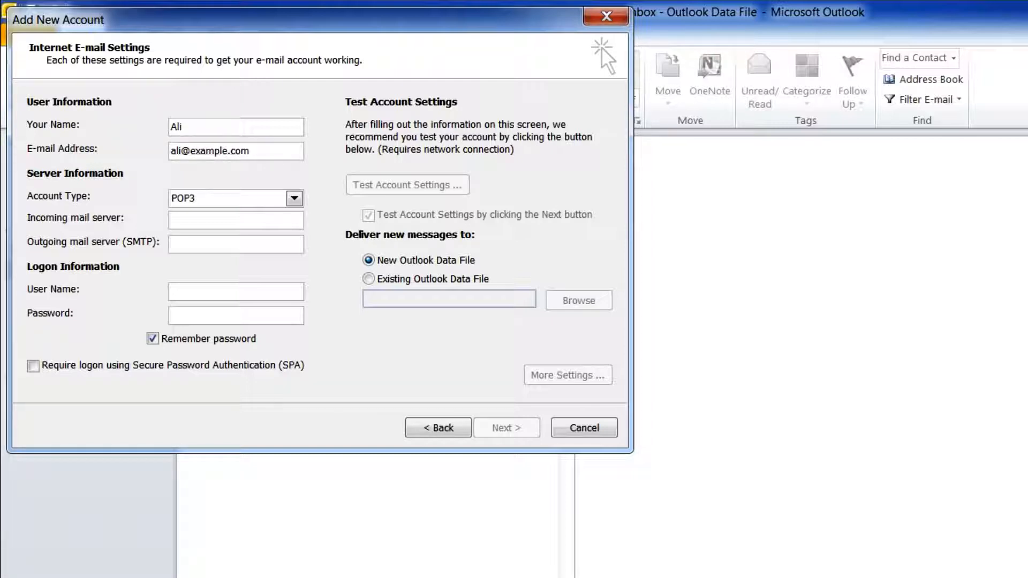
pyautogui.press('Tab')
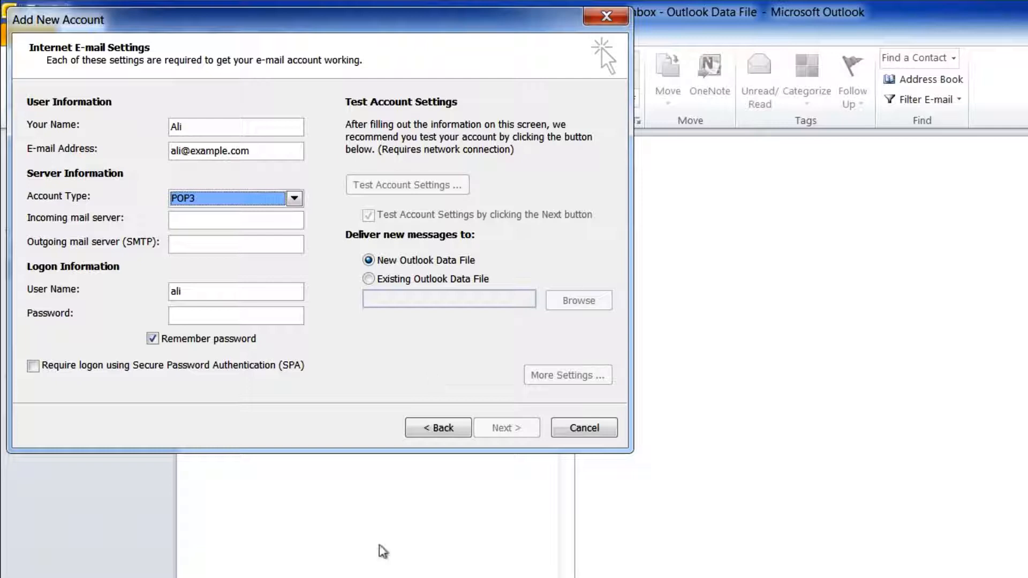
# Set the account type of the new e-mail account to IMAP
pyautogui.click(294, 201)
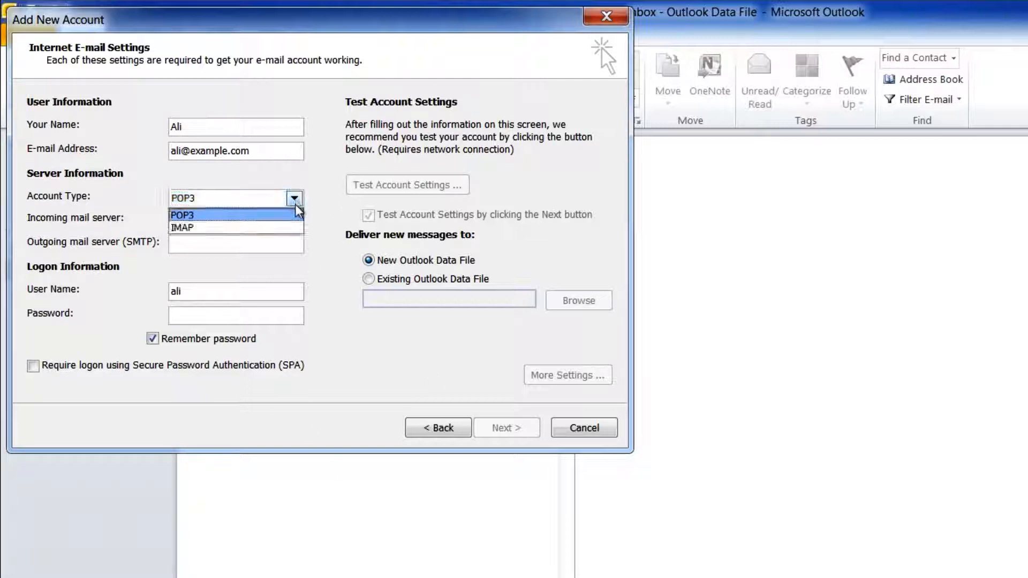
pyautogui.click(296, 200)
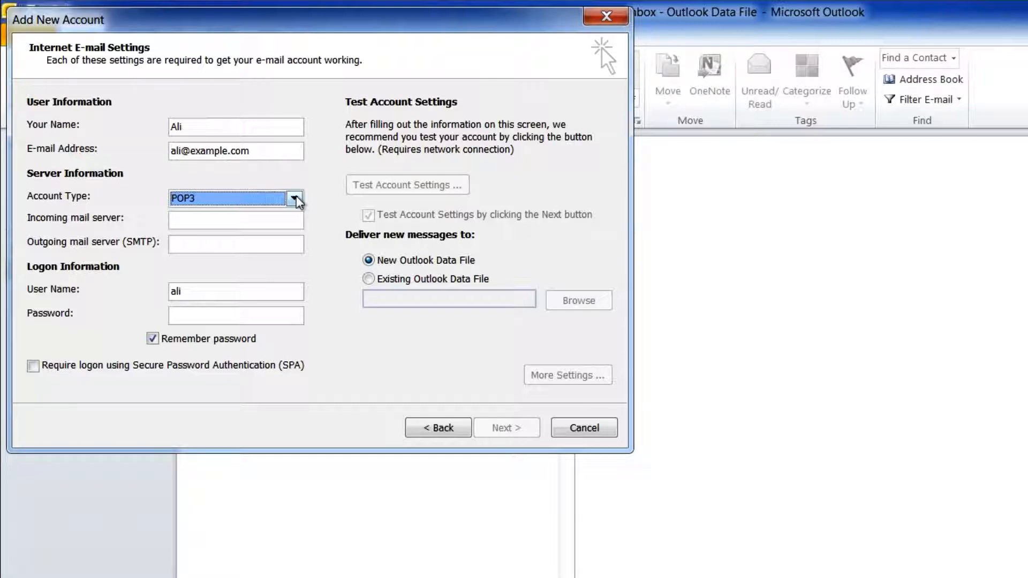
pyautogui.click(294, 198)
pyautogui.click(193, 229)
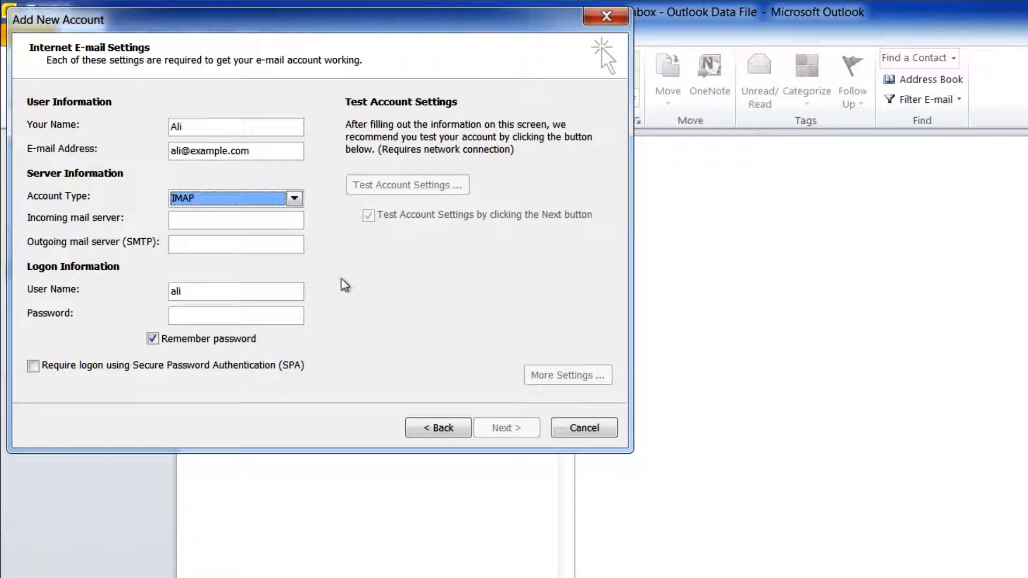
# Set both the incoming and the outgoing (SMTP) mail server to mail.example.com
pyautogui.click(241, 219)
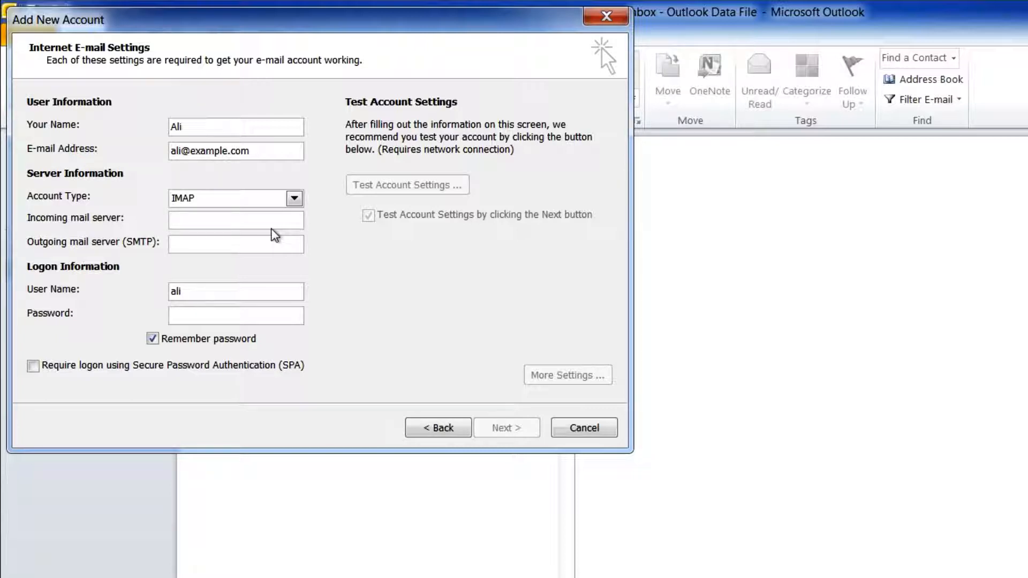
pyautogui.write('mail.example.com')
pyautogui.press('Tab')
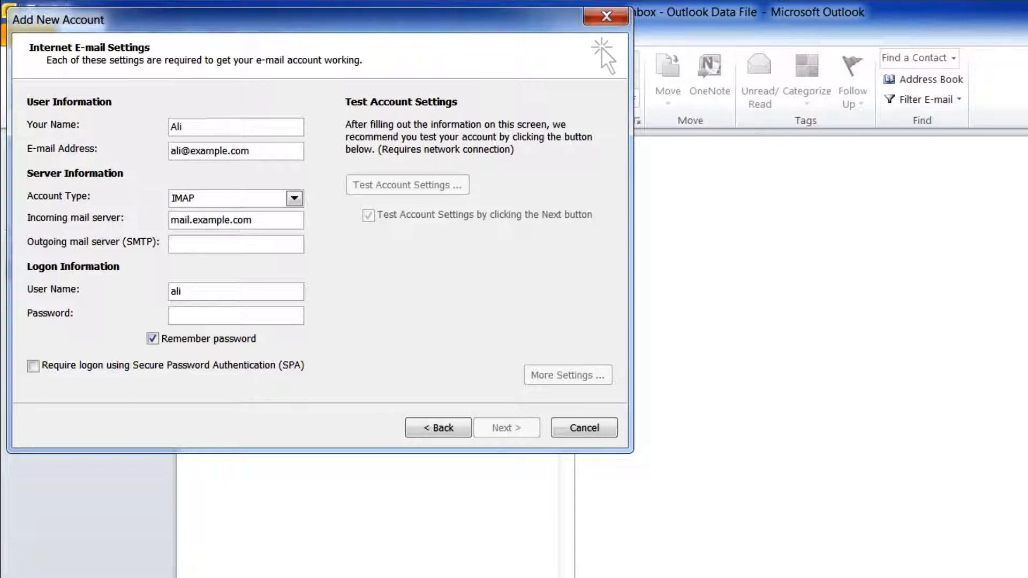
pyautogui.write('mail.')
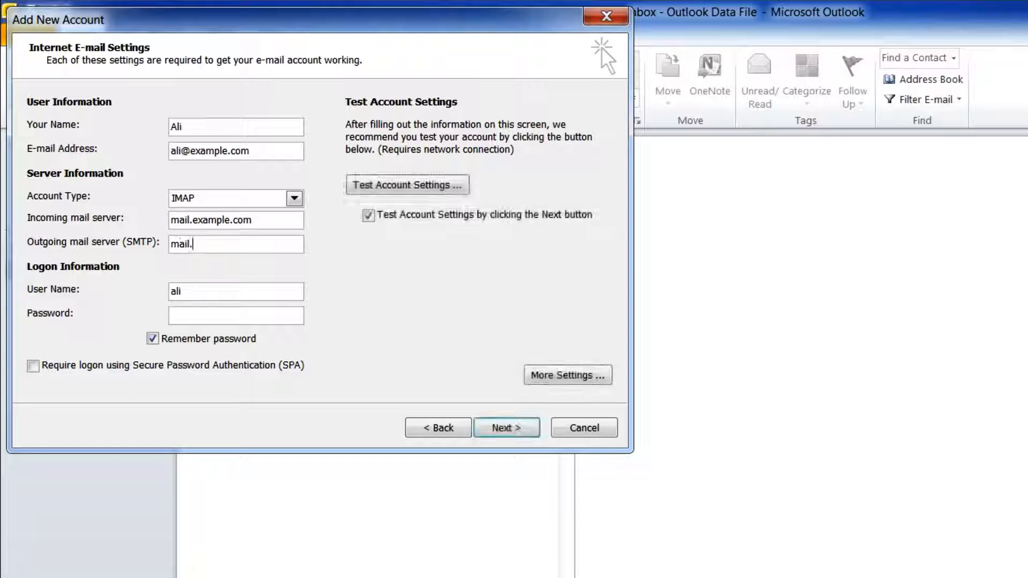
pyautogui.write('example.com')
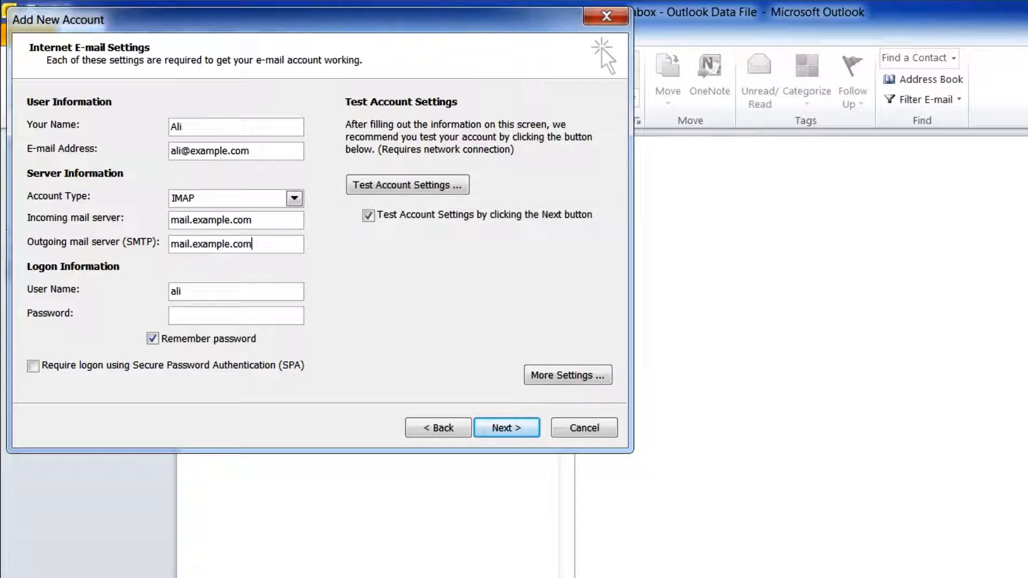
# Complete the logon user name as the full e-mail address and enter the account password
pyautogui.press('Tab')
pyautogui.write('@example.com')
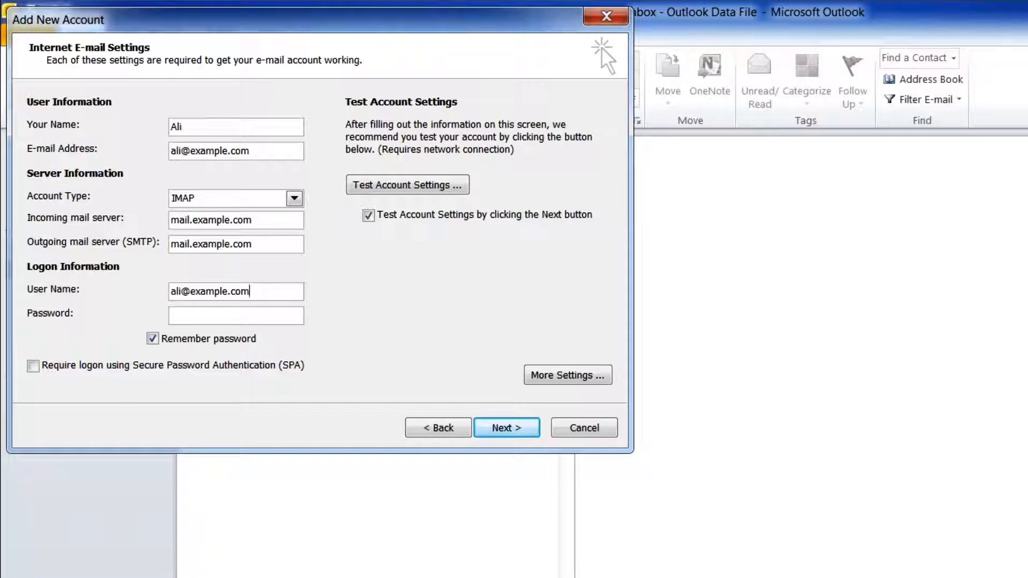
pyautogui.write('*************')
# Require authentication for the outgoing server (SMTP) in the account's additional settings, using the same settings as the incoming mail server
pyautogui.moveTo(485, 394)
pyautogui.mouseDown()
pyautogui.moveTo(493, 349)
pyautogui.moveTo(488, 396)
pyautogui.mouseUp()
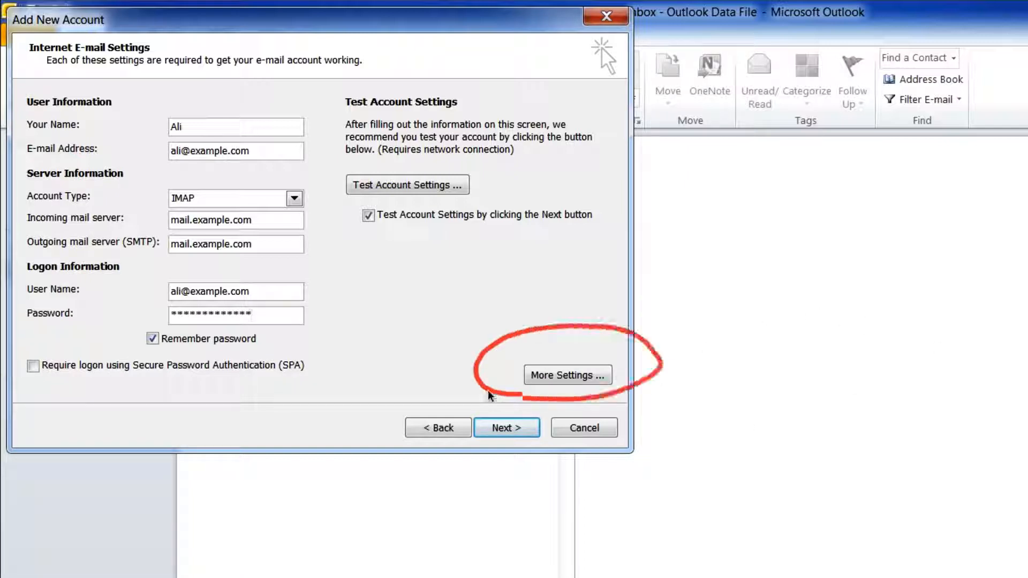
pyautogui.press('Escape')
pyautogui.click(586, 375)
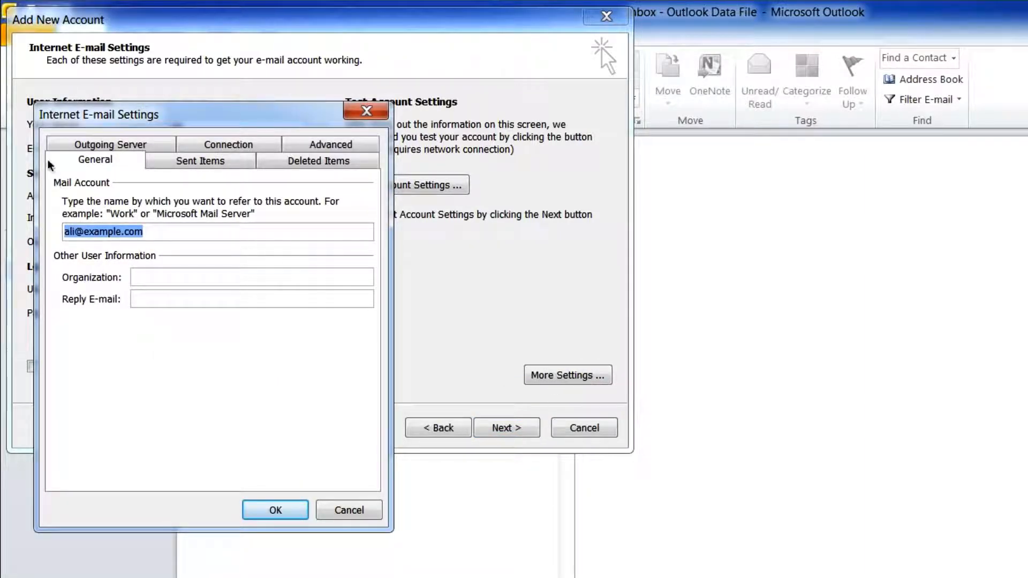
pyautogui.moveTo(60, 160)
pyautogui.mouseDown()
pyautogui.moveTo(51, 156)
pyautogui.moveTo(144, 127)
pyautogui.moveTo(49, 156)
pyautogui.mouseUp()
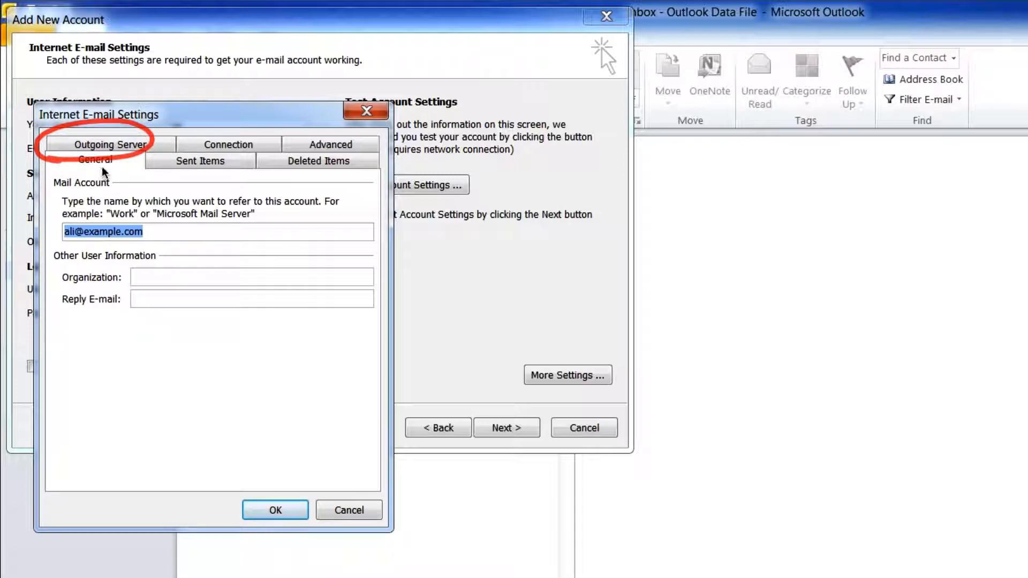
pyautogui.click(114, 142)
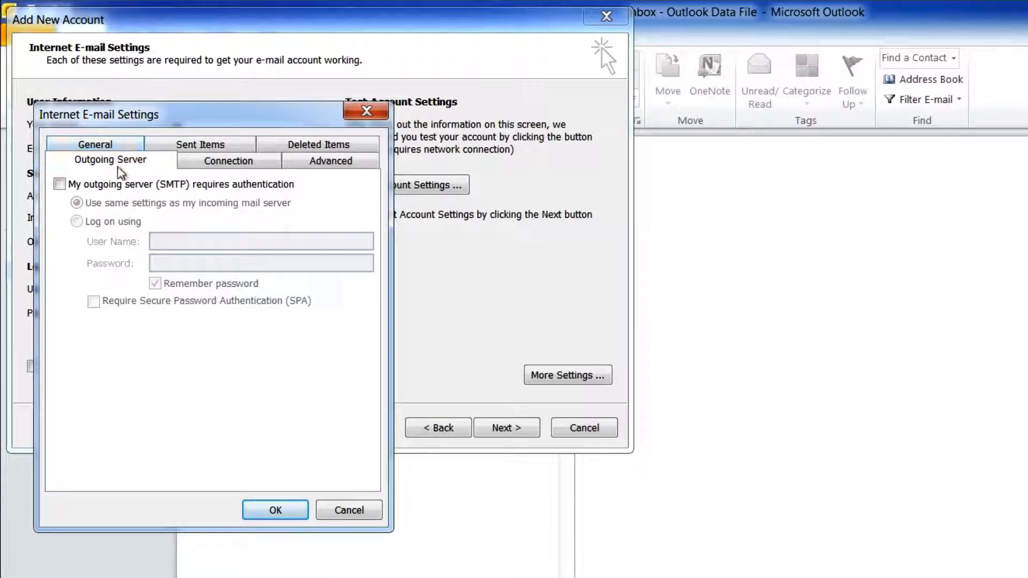
pyautogui.click(59, 184)
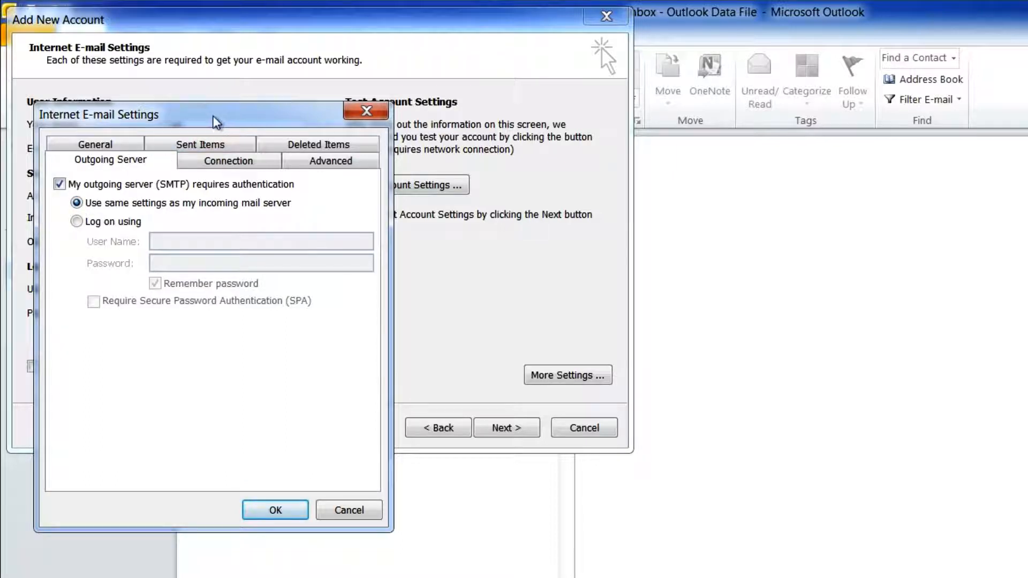
pyautogui.moveTo(214, 118); pyautogui.dragTo(489, 73)
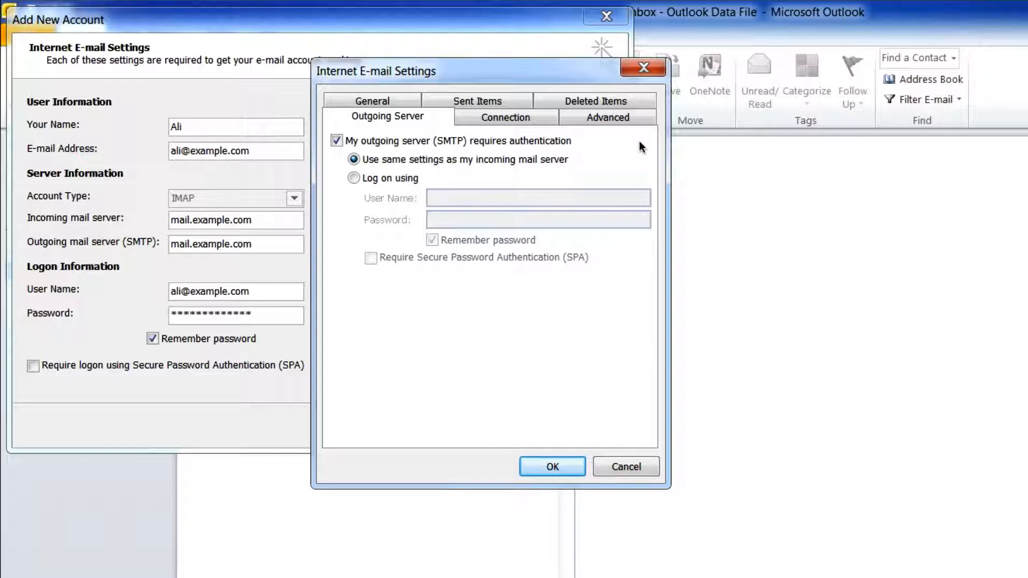
# Set the encrypted connection type to SSL for both the incoming (IMAP) and outgoing (SMTP) servers
pyautogui.click(608, 119)
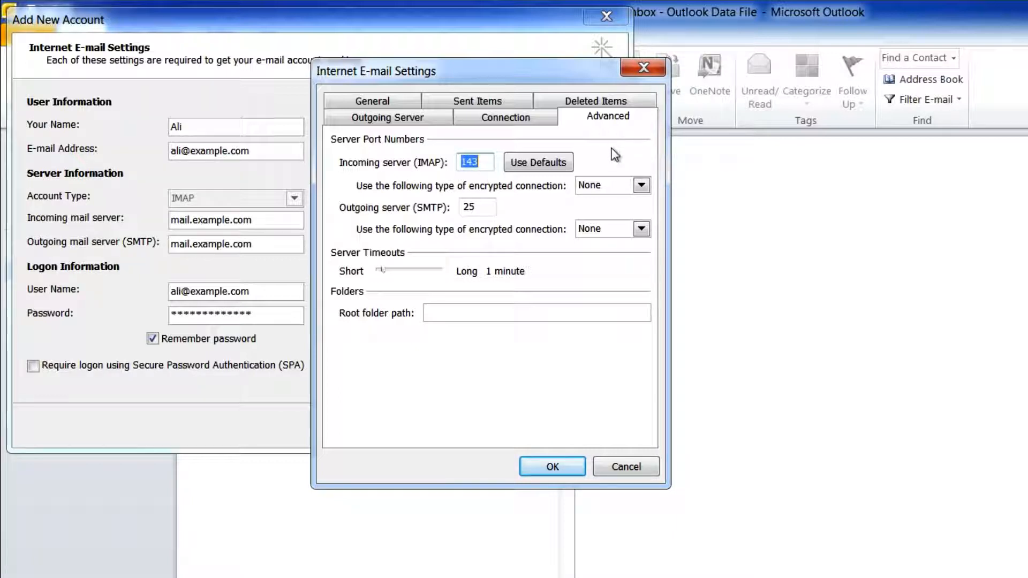
pyautogui.click(640, 186)
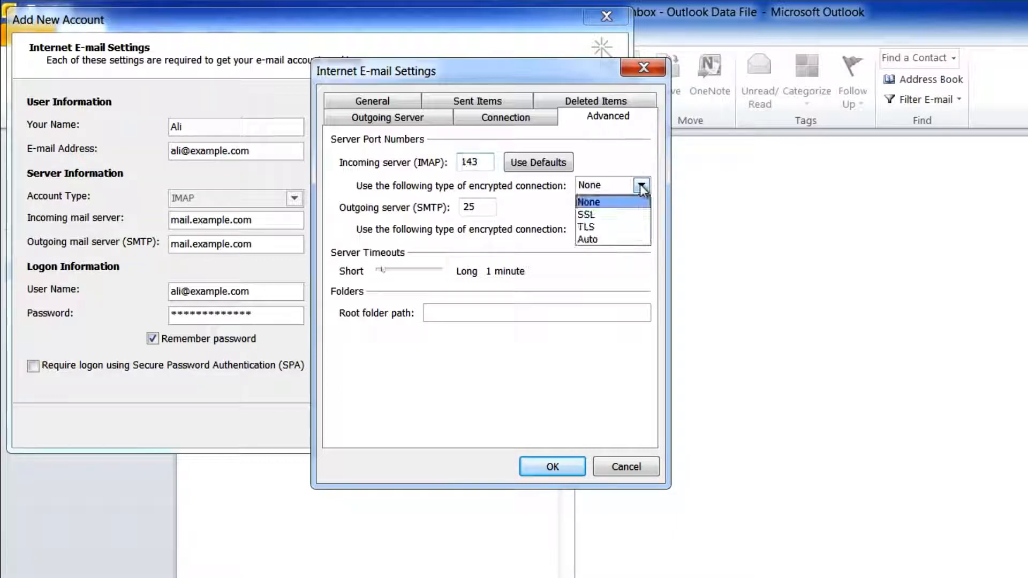
pyautogui.click(640, 215)
pyautogui.click(641, 229)
pyautogui.click(637, 257)
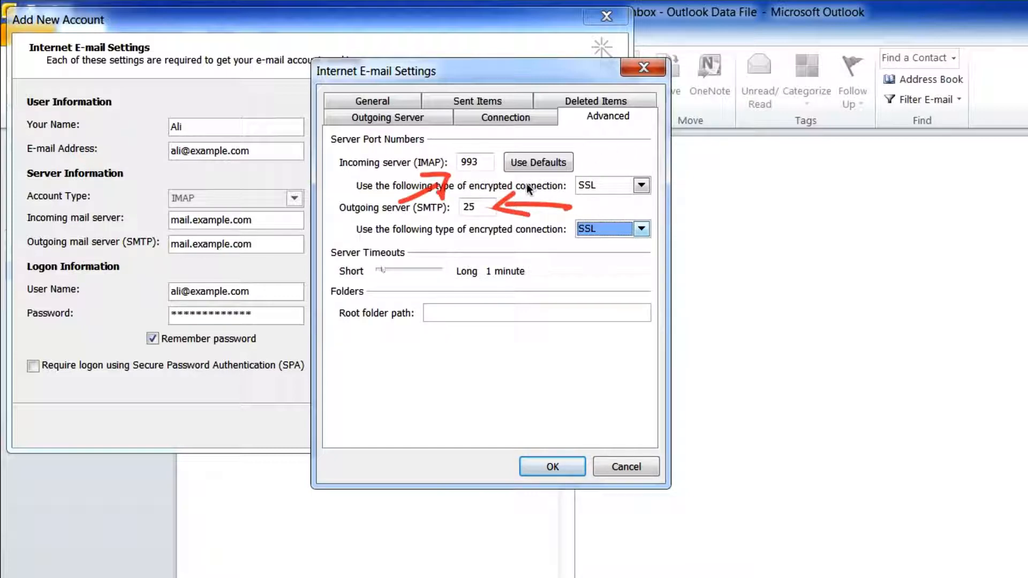
# Change the outgoing server (SMTP) port to 465 and accept the additional account settings
pyautogui.click(485, 207)
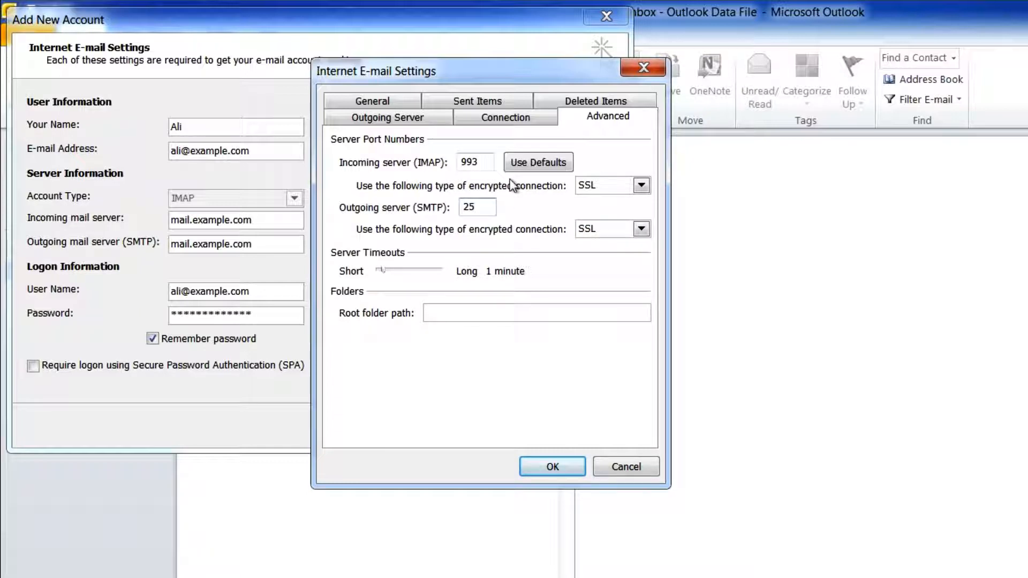
pyautogui.press('BackSpace')
pyautogui.write('465')
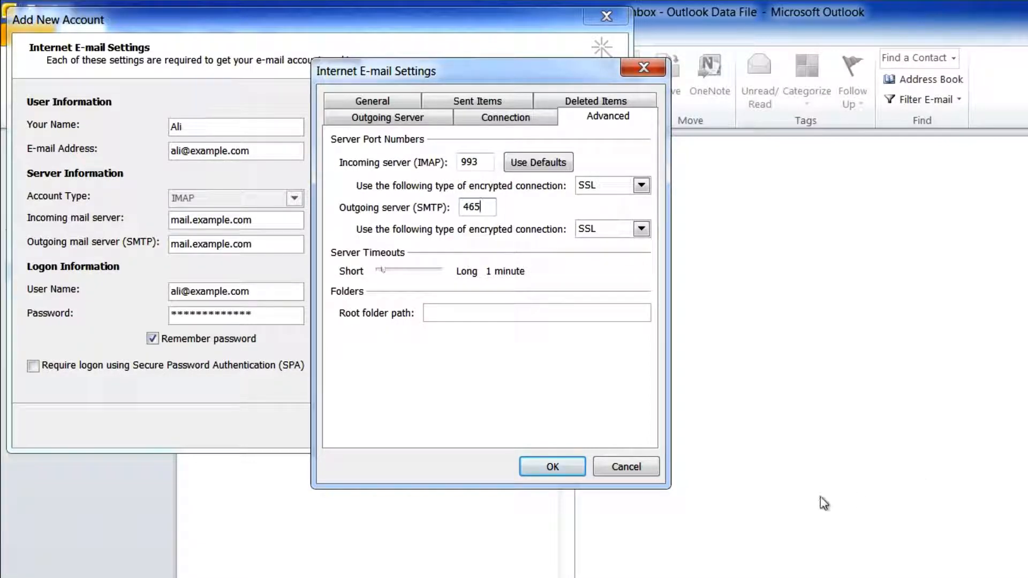
pyautogui.click(560, 467)
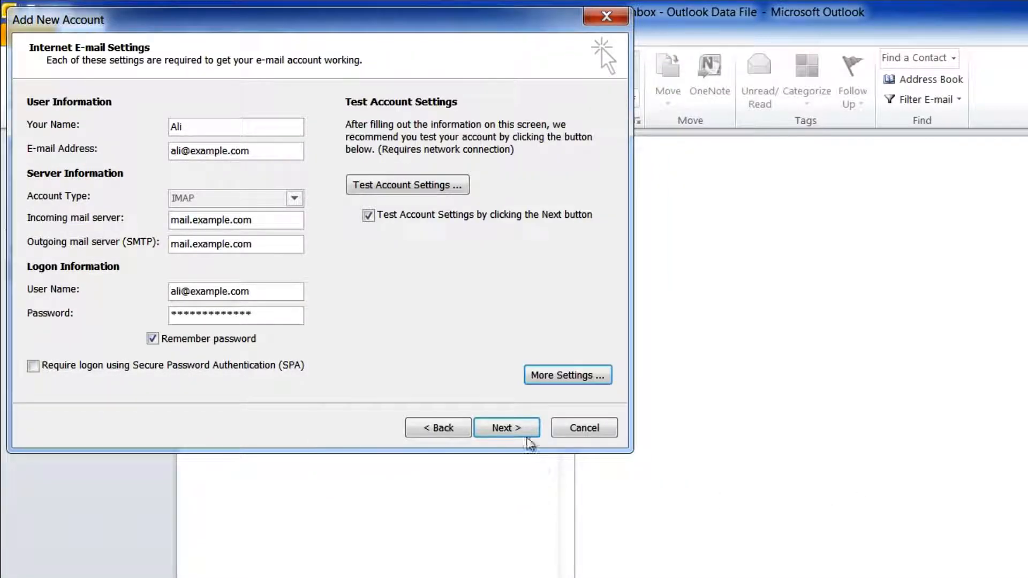
# Run the account settings test and finish the new account setup
pyautogui.click(508, 429)
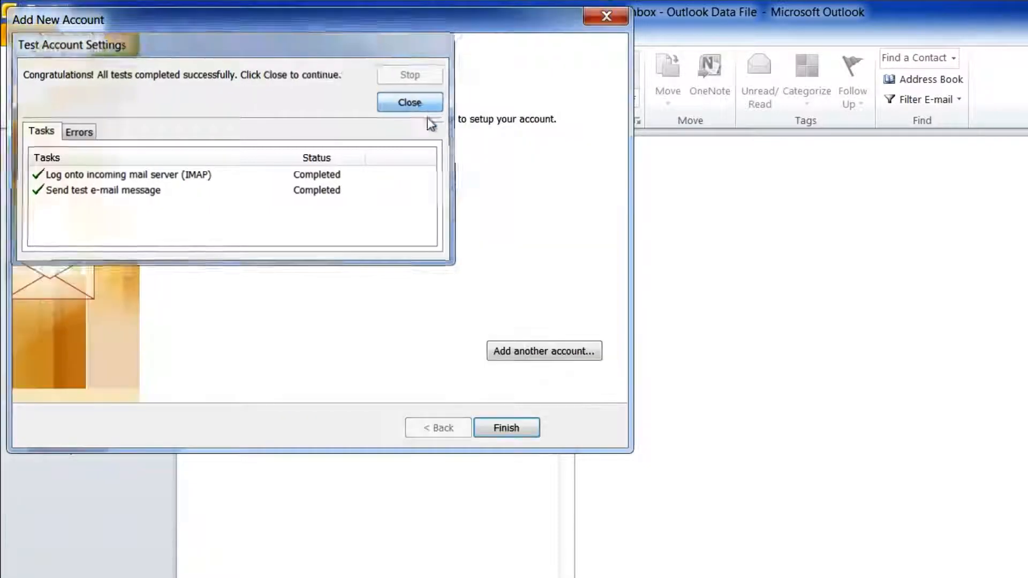
pyautogui.click(425, 108)
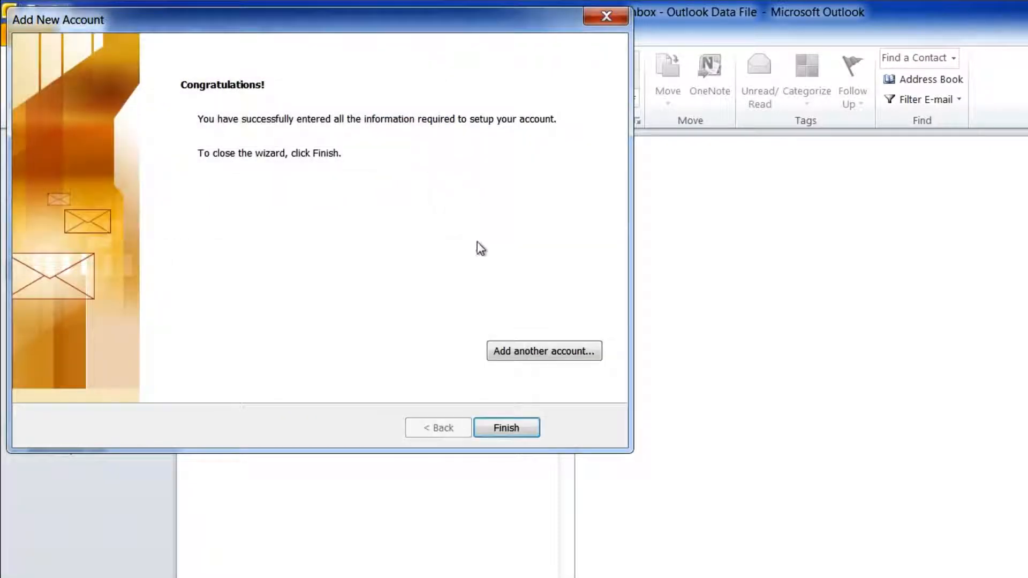
pyautogui.click(507, 427)
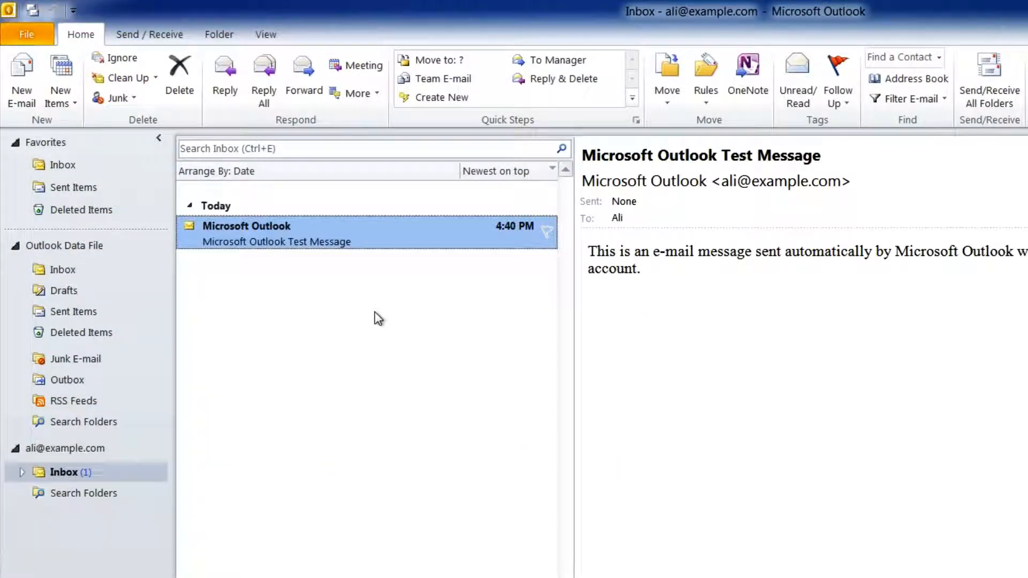